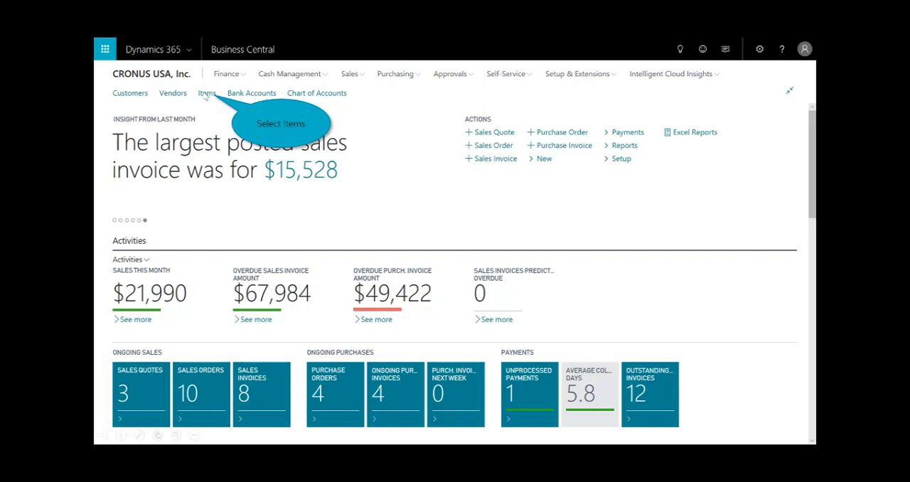
# - Open the item list, then find and open the Order Planning page
pyautogui.click(206, 93)
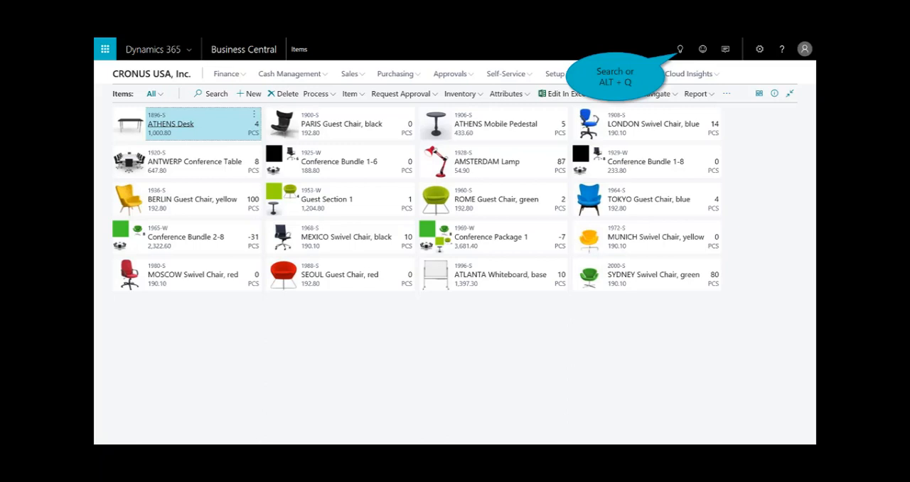
pyautogui.click(679, 49)
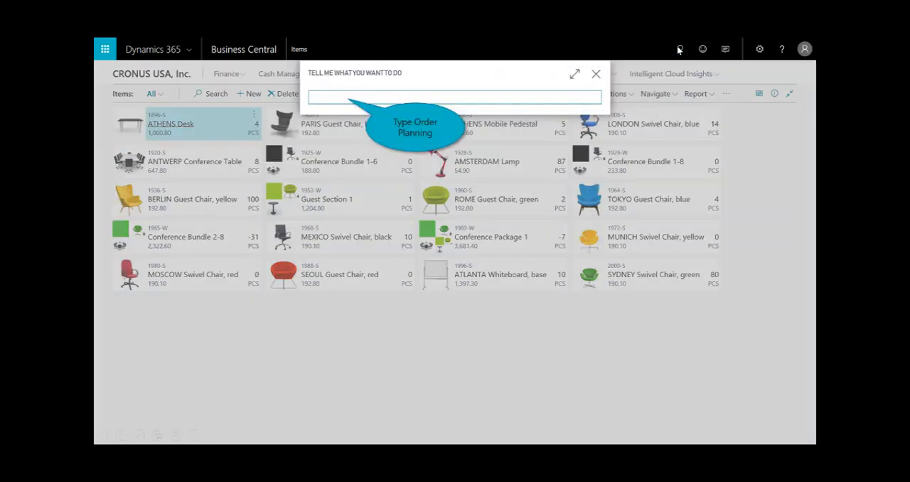
pyautogui.write('Order Planning')
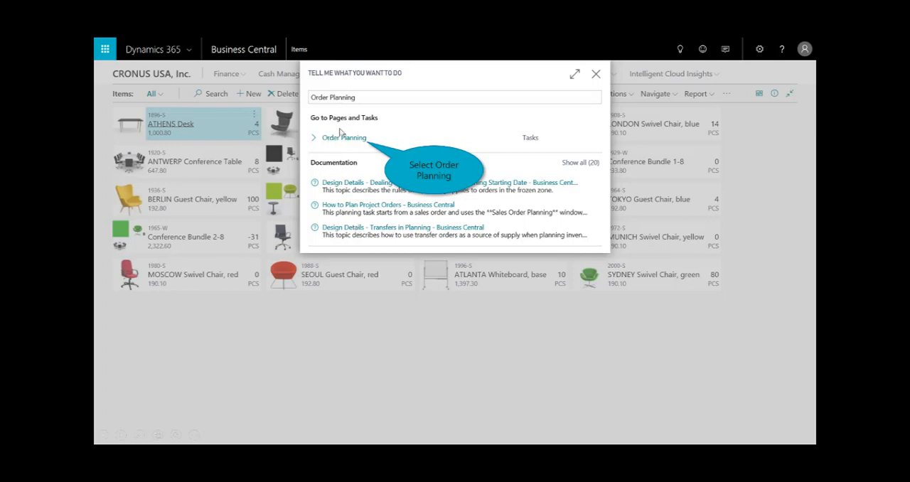
pyautogui.click(355, 144)
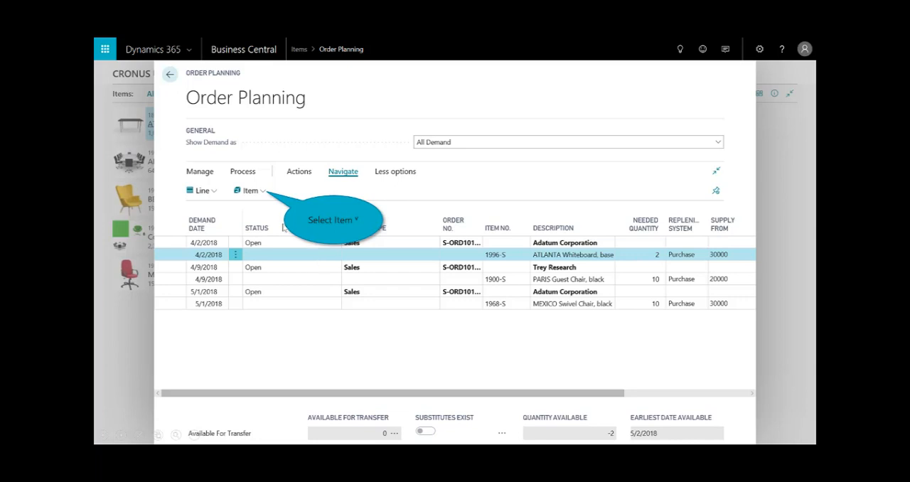
# - Check the item availability by location for the ATLANTA Whiteboard, base demand line, then return to Order Planning
pyautogui.click(260, 196)
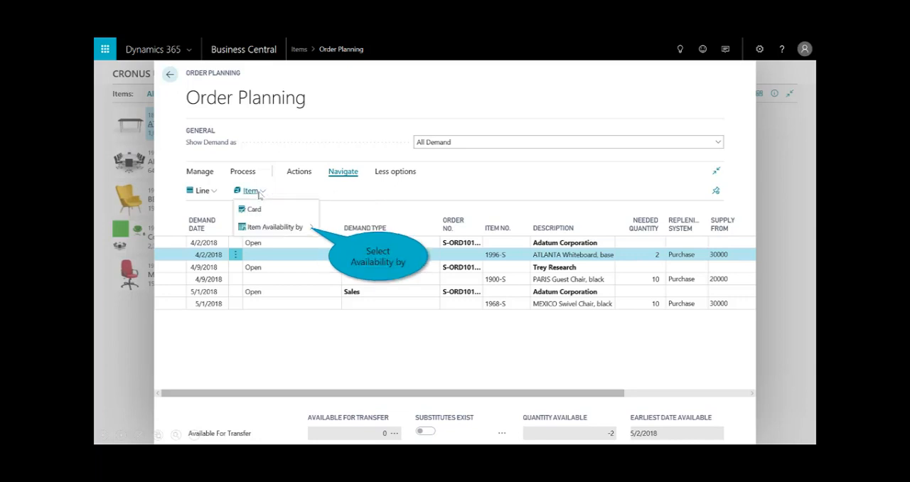
pyautogui.click(282, 229)
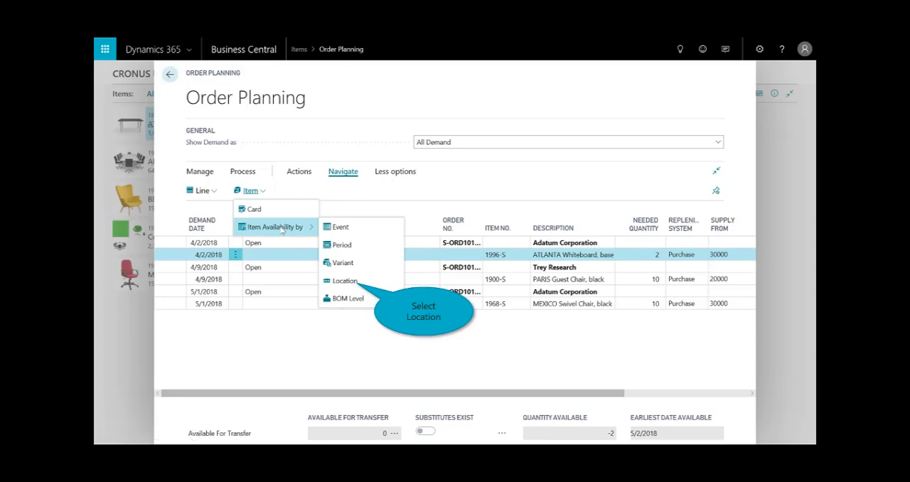
pyautogui.click(346, 281)
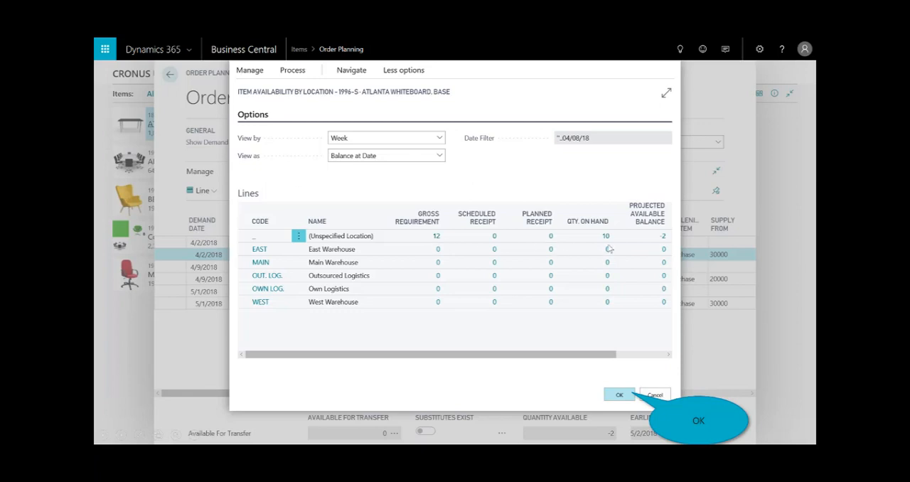
pyautogui.click(614, 396)
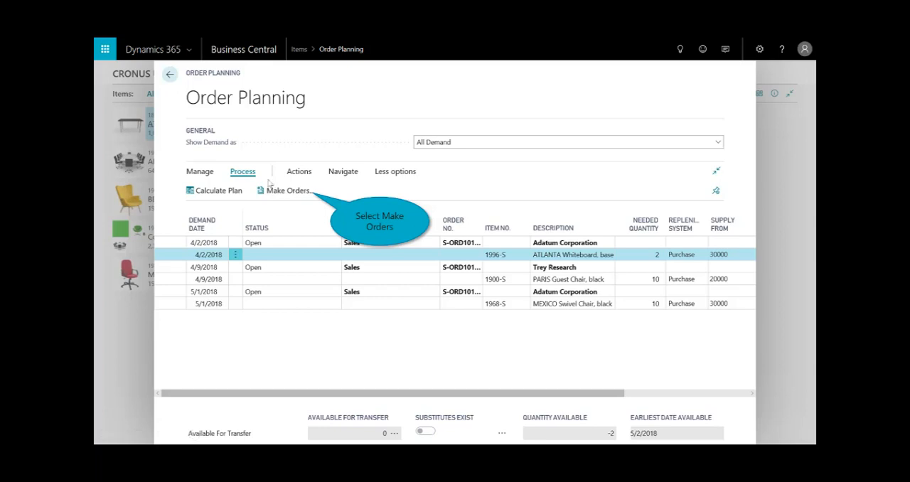
# - Make supply orders for the active order with the Make Purch. Orders option, then close Order Planning
pyautogui.click(301, 197)
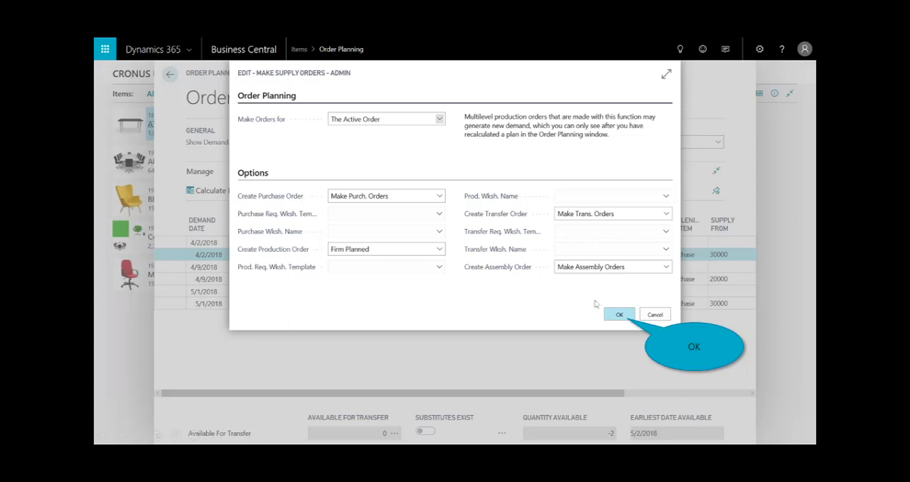
pyautogui.click(619, 314)
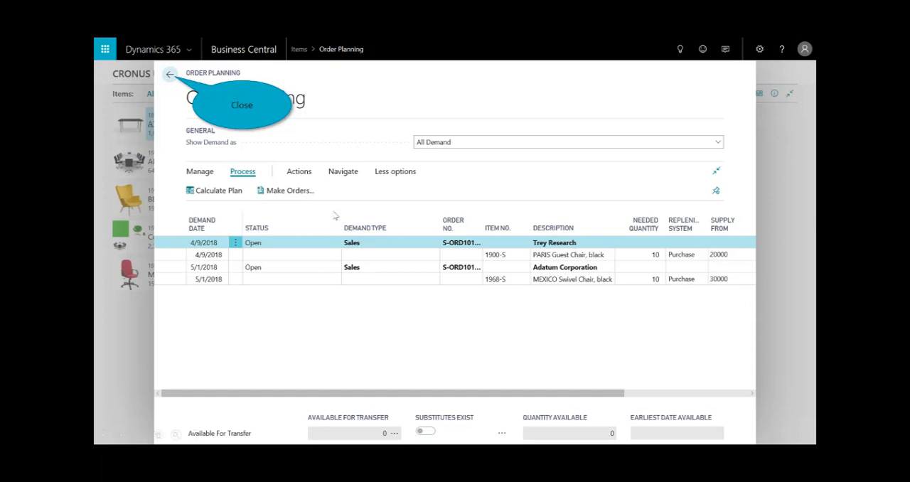
pyautogui.click(169, 76)
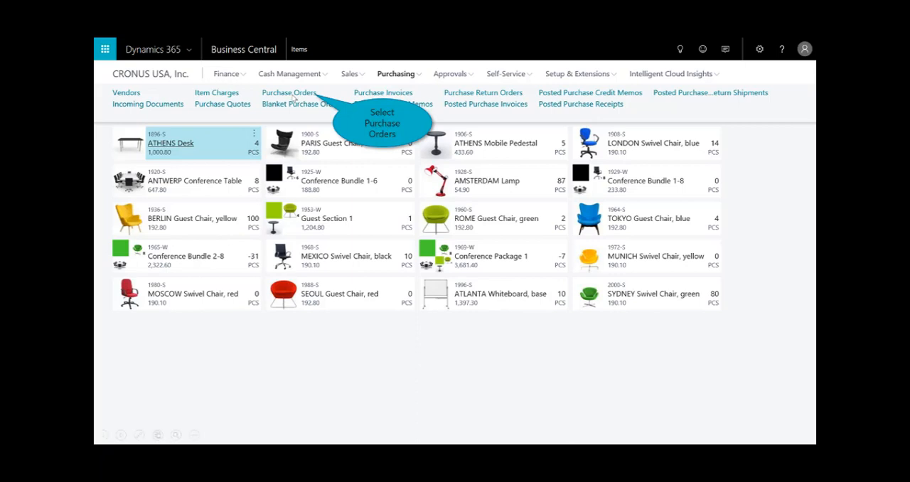
# - Review the Graphic Design Institute purchase order dated 4/30/2018 from the purchase order list, then close it
pyautogui.click(307, 94)
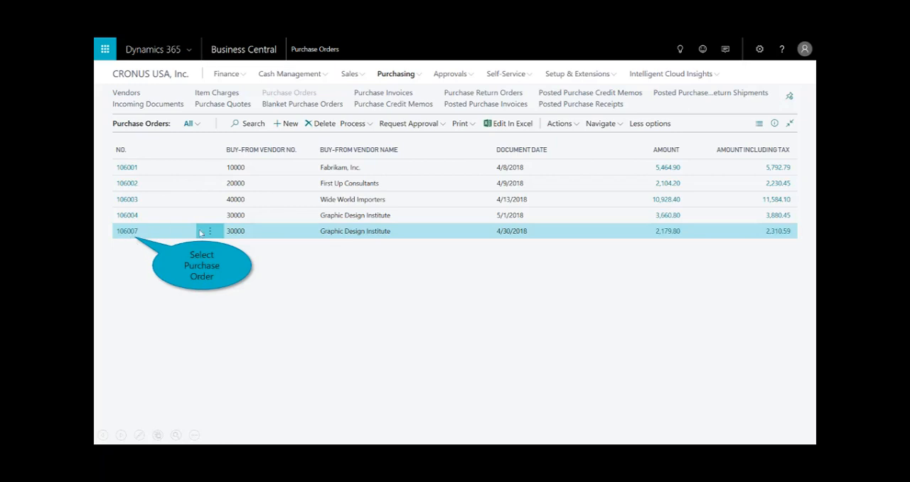
pyautogui.click(126, 233)
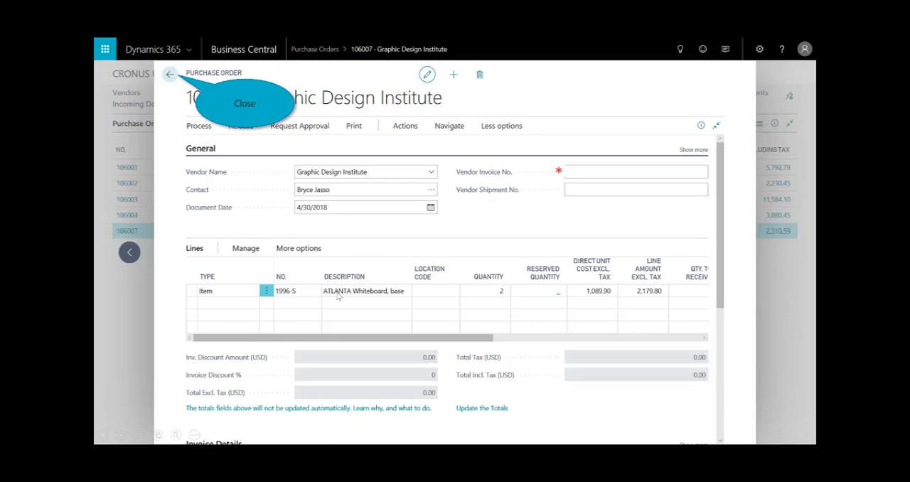
pyautogui.click(171, 75)
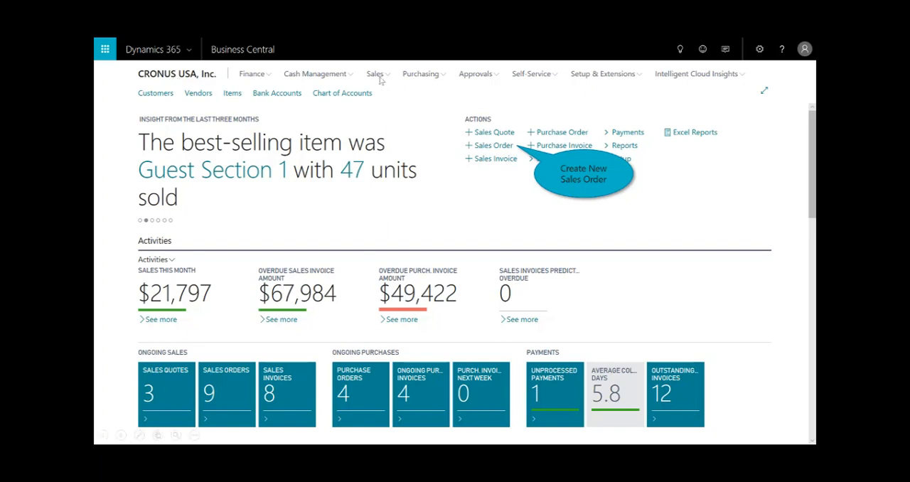
# - Create a new sales order for the customer Adatum Corporation
pyautogui.click(507, 146)
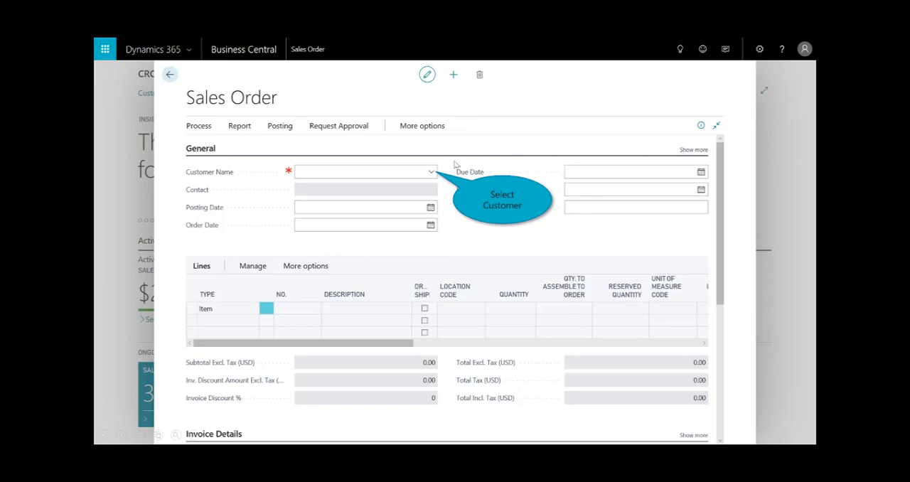
pyautogui.click(431, 172)
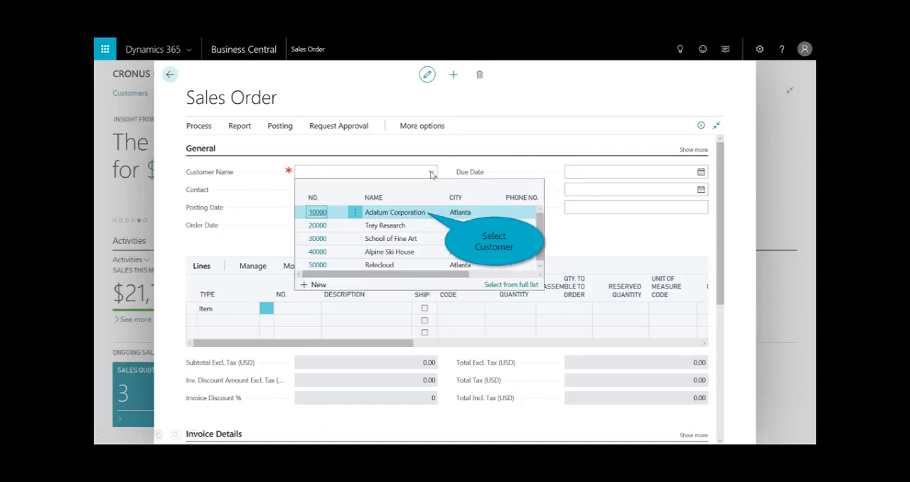
pyautogui.click(423, 212)
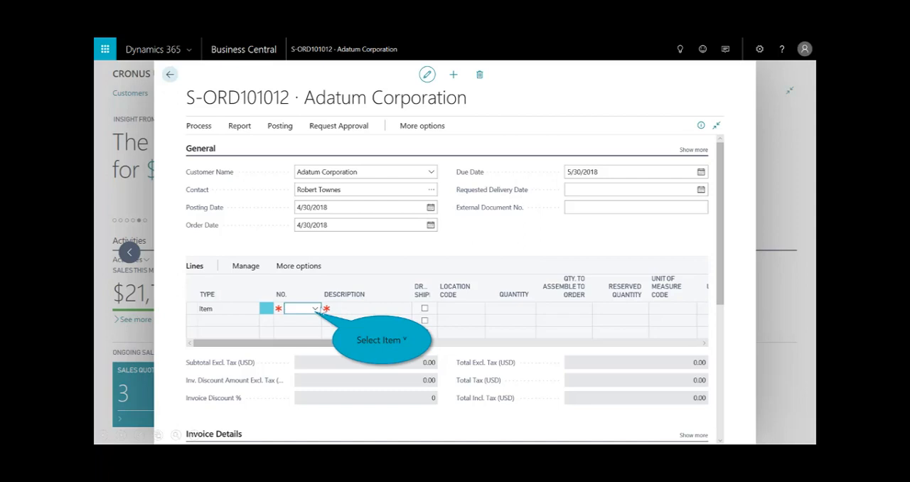
# - Add item 1969-W, Conference Package 1, to the sales order with quantity 1, accepting the insufficient inventory
pyautogui.click(312, 309)
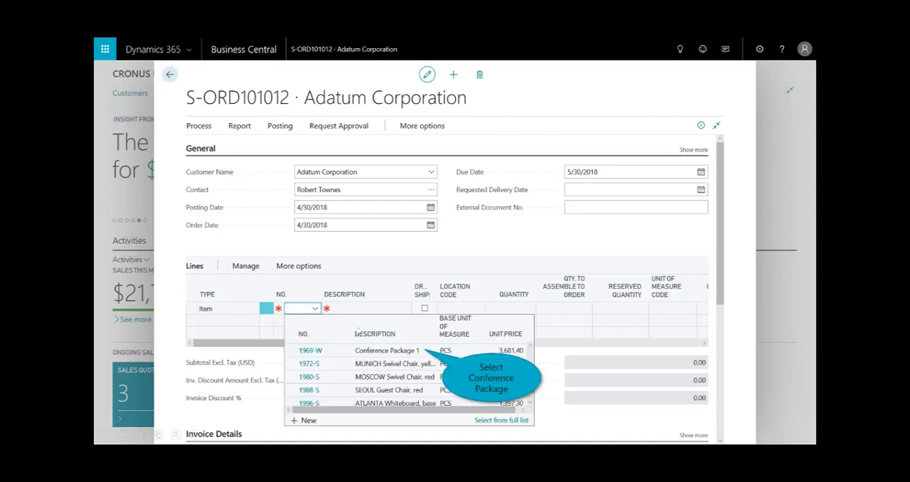
pyautogui.click(393, 351)
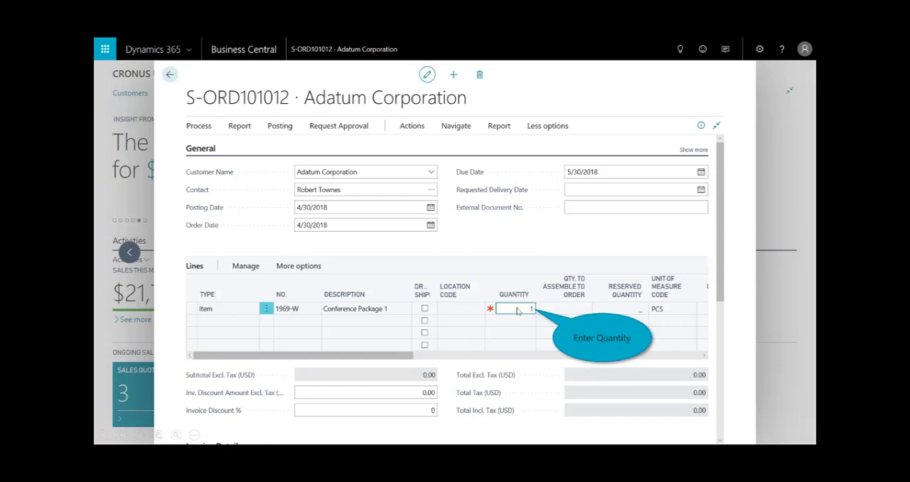
pyautogui.press('Tab')
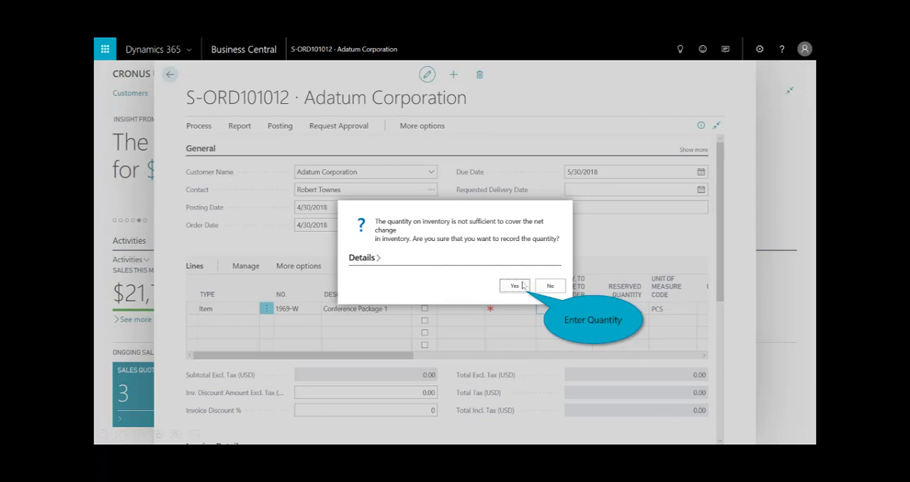
pyautogui.click(514, 285)
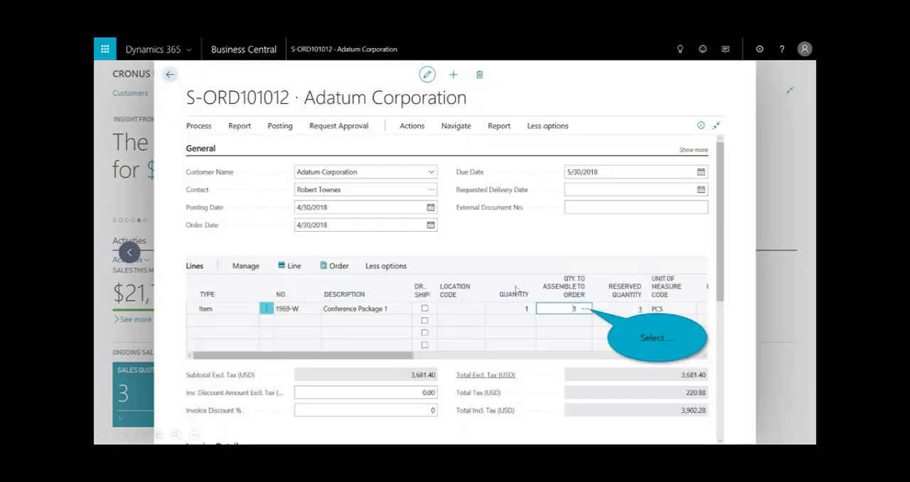
# - Examine the assemble-to-order lines of Conference Package 1, then look up the assembly orders related to the sales order
pyautogui.click(586, 310)
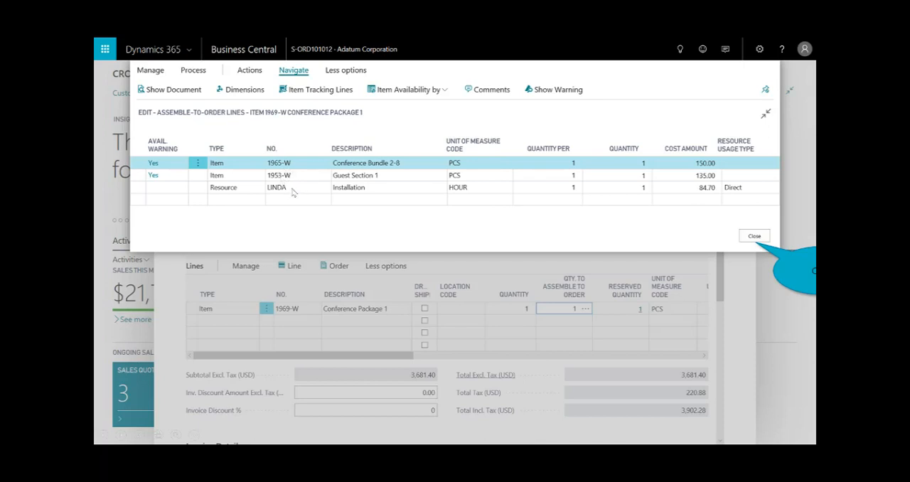
pyautogui.click(752, 237)
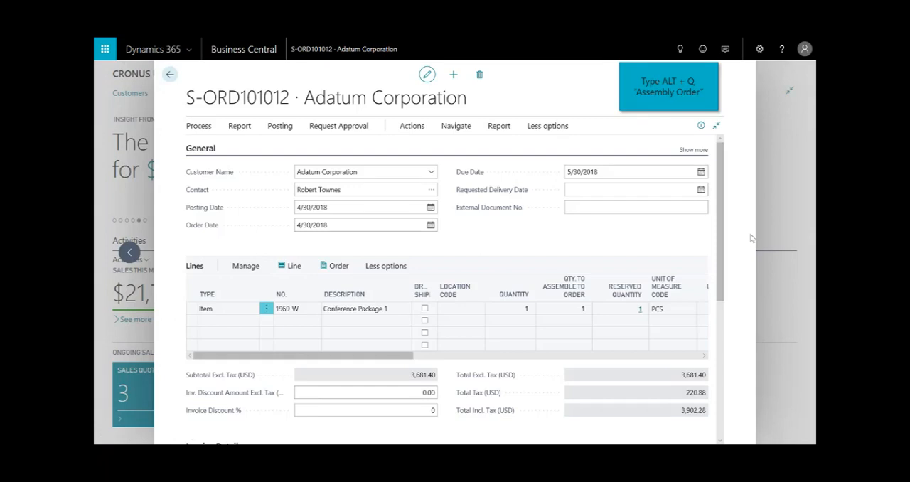
pyautogui.click(684, 48)
pyautogui.write('assembly Orders')
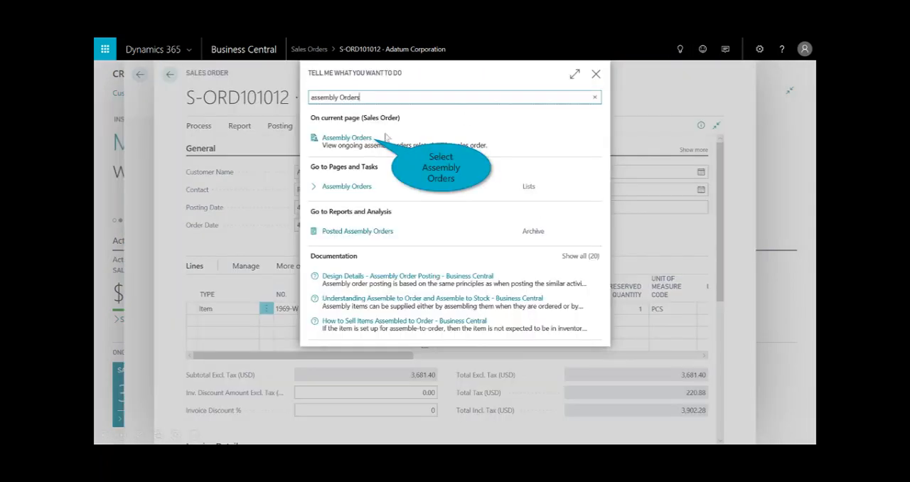
pyautogui.click(346, 139)
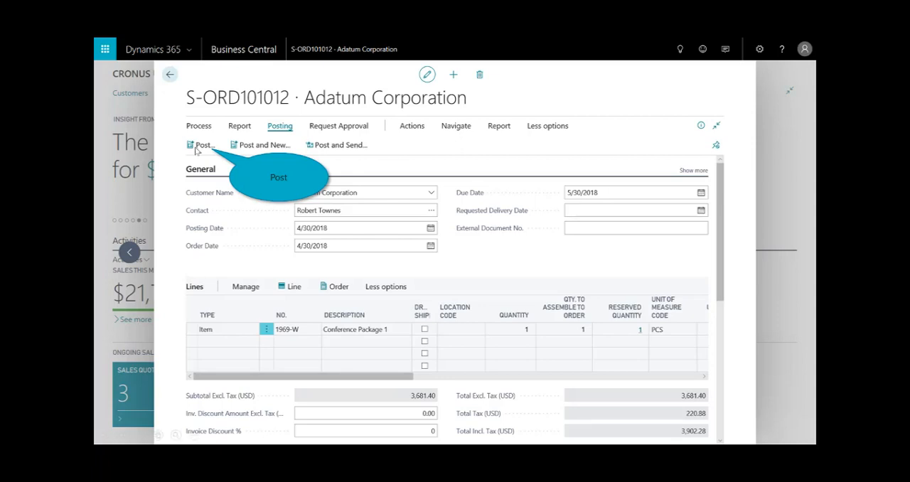
# - Post the Adatum Corporation sales order
pyautogui.click(201, 144)
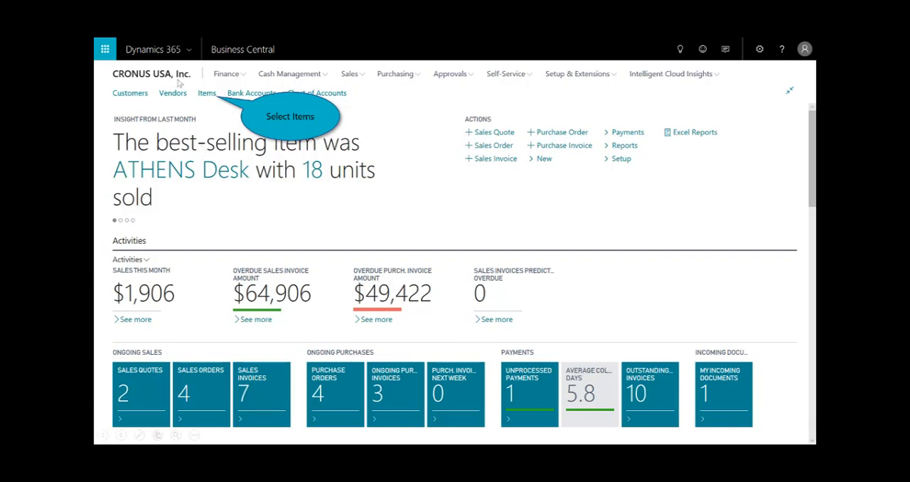
# - Open the item list and show the inventory forecast for the ATHENS Desk
pyautogui.click(212, 96)
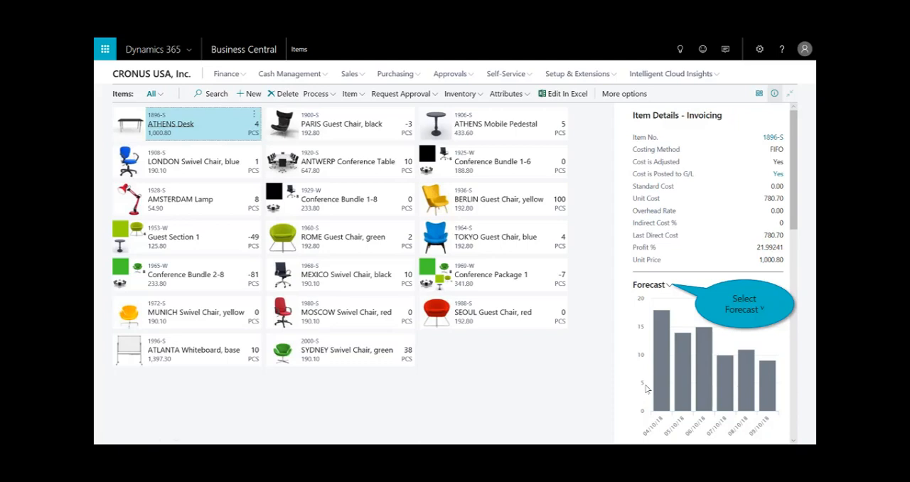
pyautogui.click(668, 285)
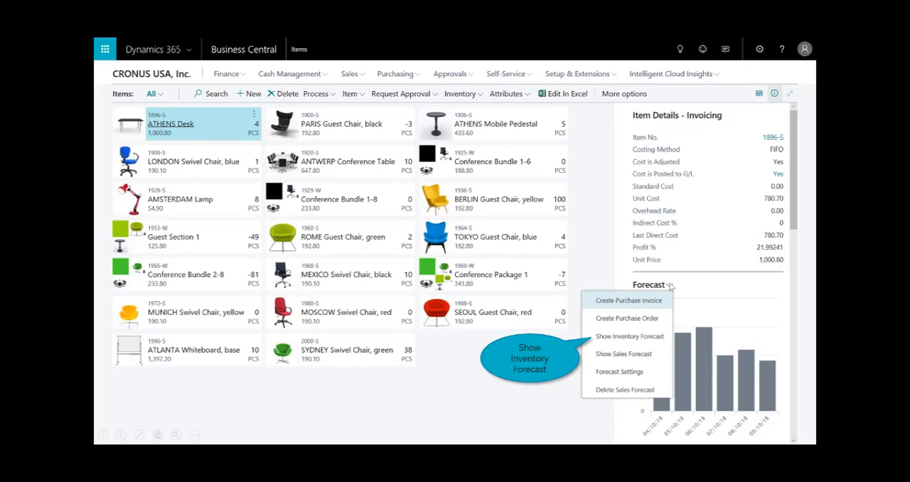
pyautogui.click(623, 336)
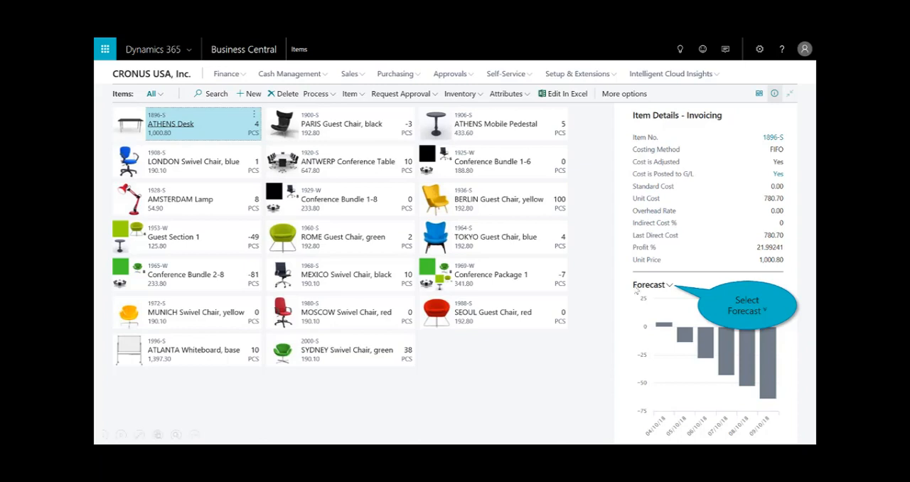
# - Create a purchase invoice from the ATHENS Desk forecast and add the vendor's out-of-stock items to it
pyautogui.click(668, 287)
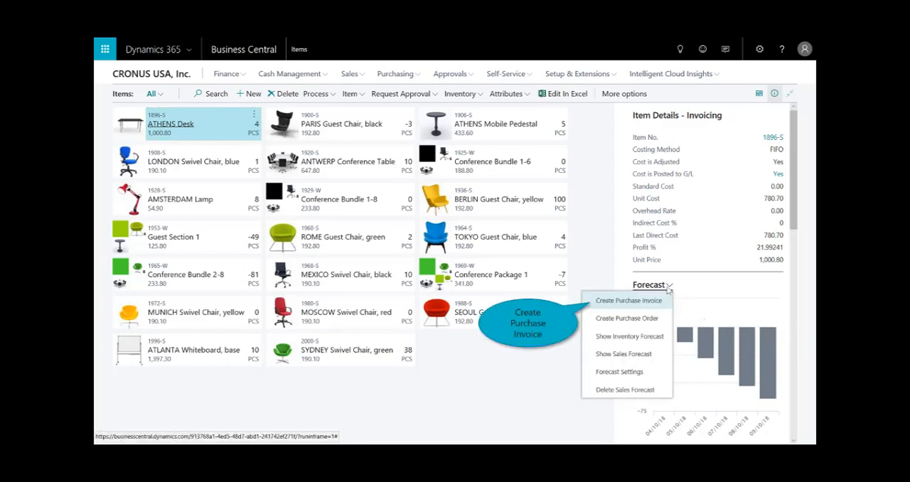
pyautogui.click(611, 306)
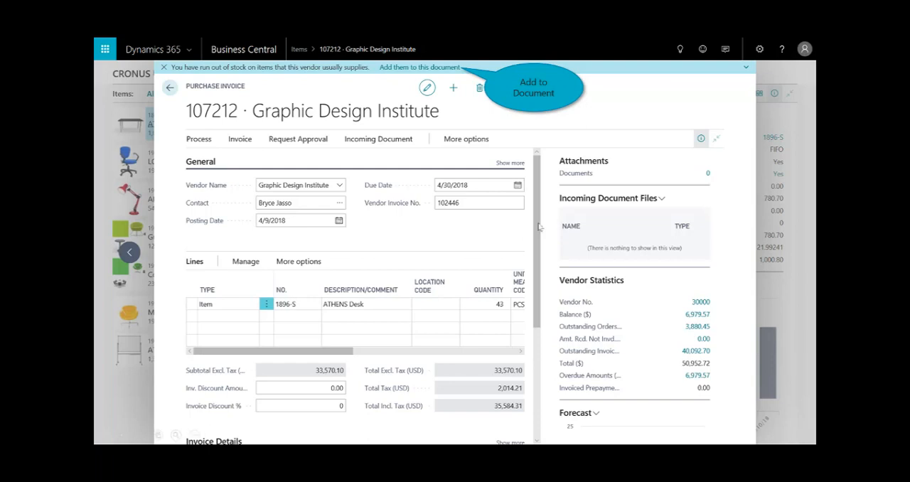
pyautogui.click(429, 68)
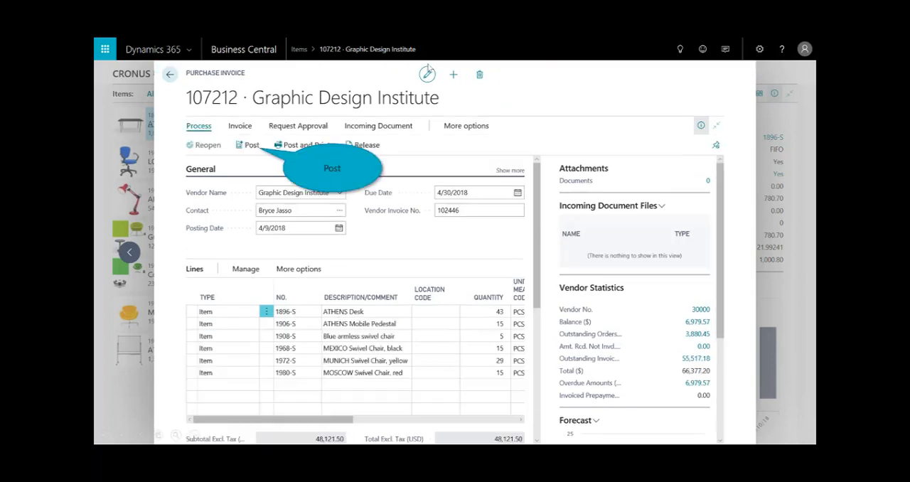